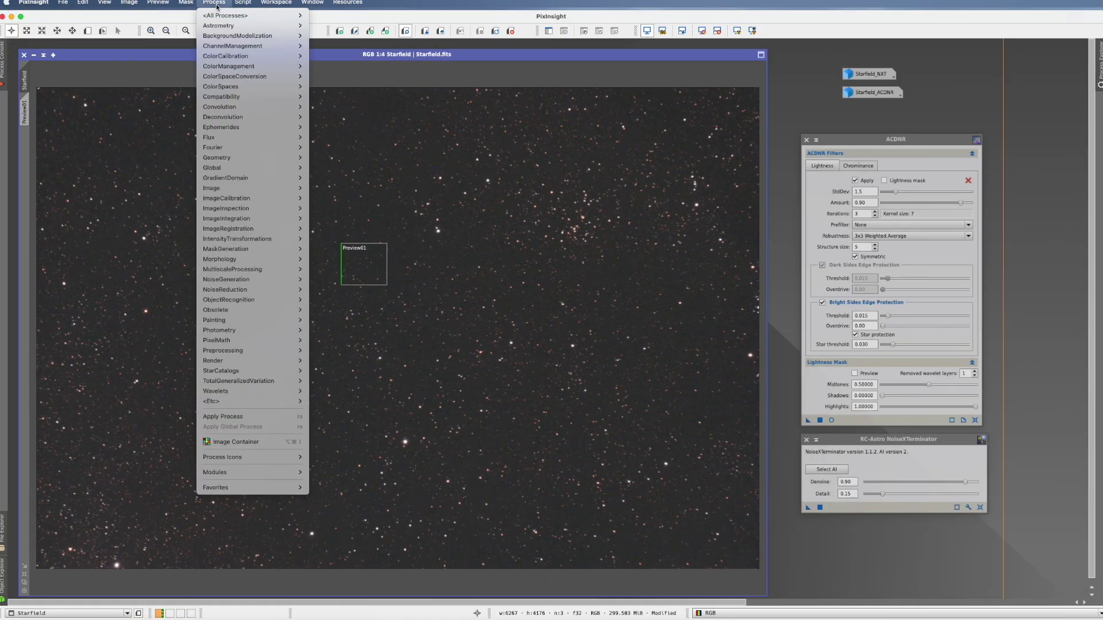
Step: Open ACDNR from Process > NoiseReduction beside the Starfield image
mouse_move(218, 15)
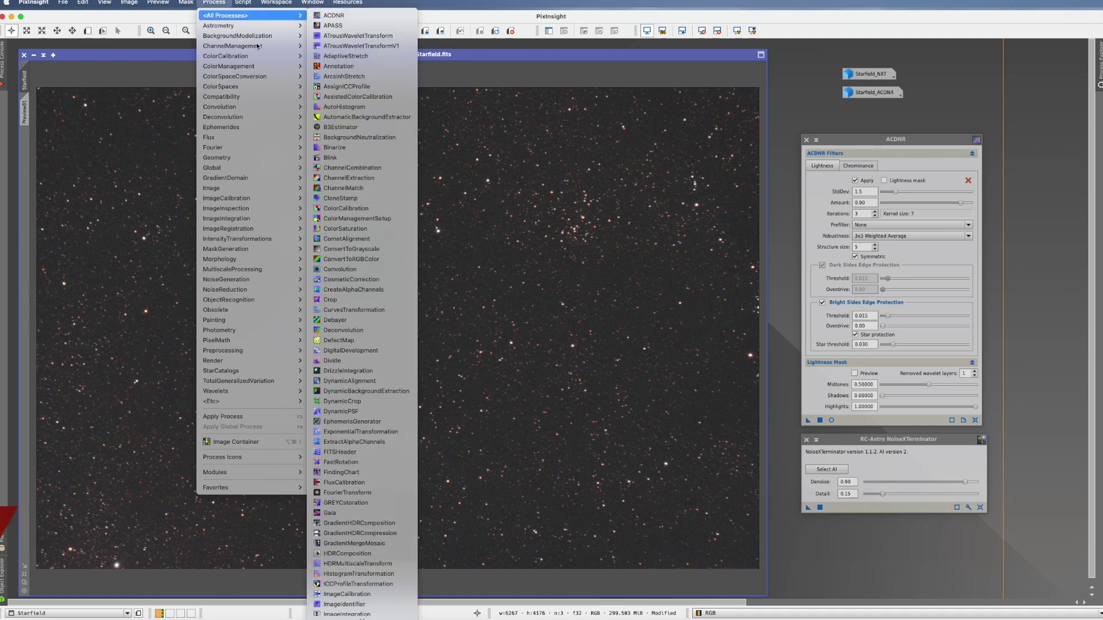
mouse_move(249, 292)
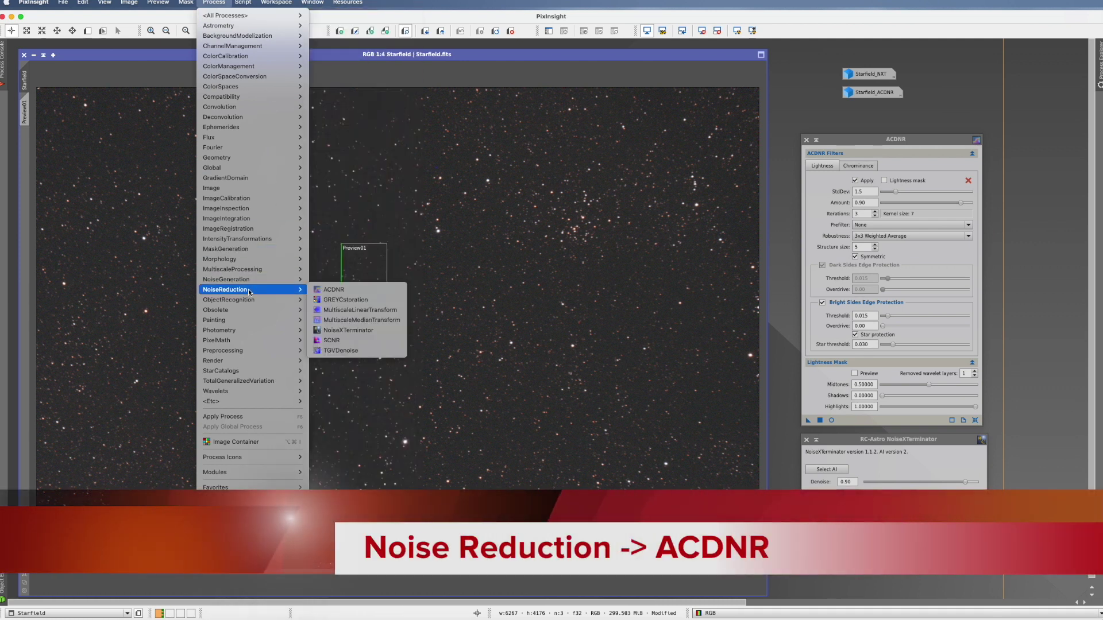
click(349, 294)
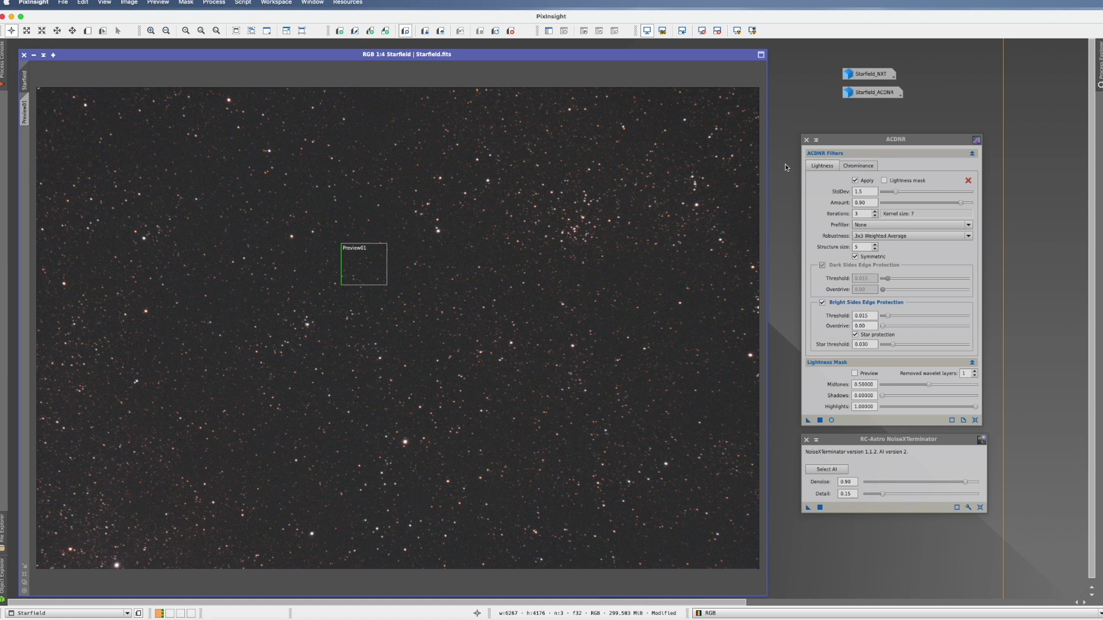
Step: Show ACDNR's Chrominance settings and toggle chrominance noise reduction off and back on
click(859, 166)
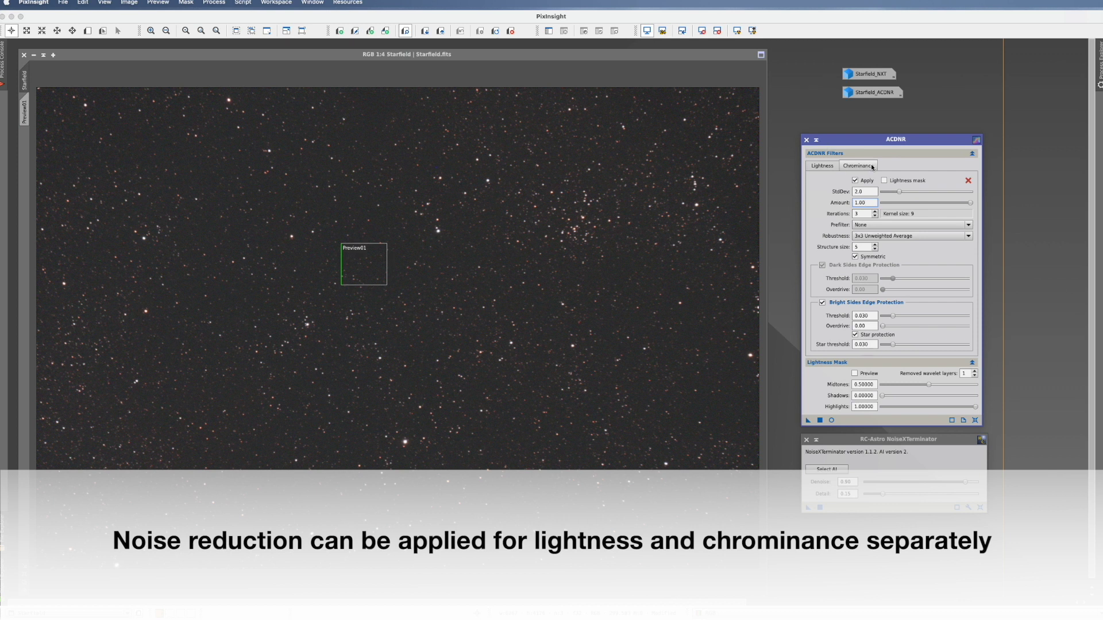
click(856, 181)
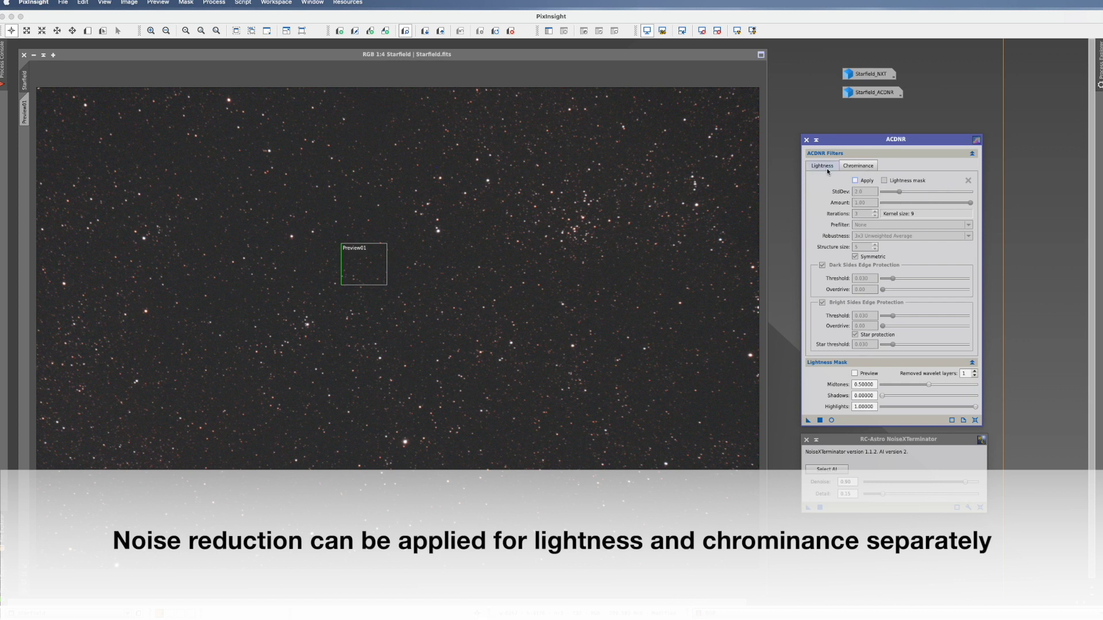
click(857, 165)
click(855, 181)
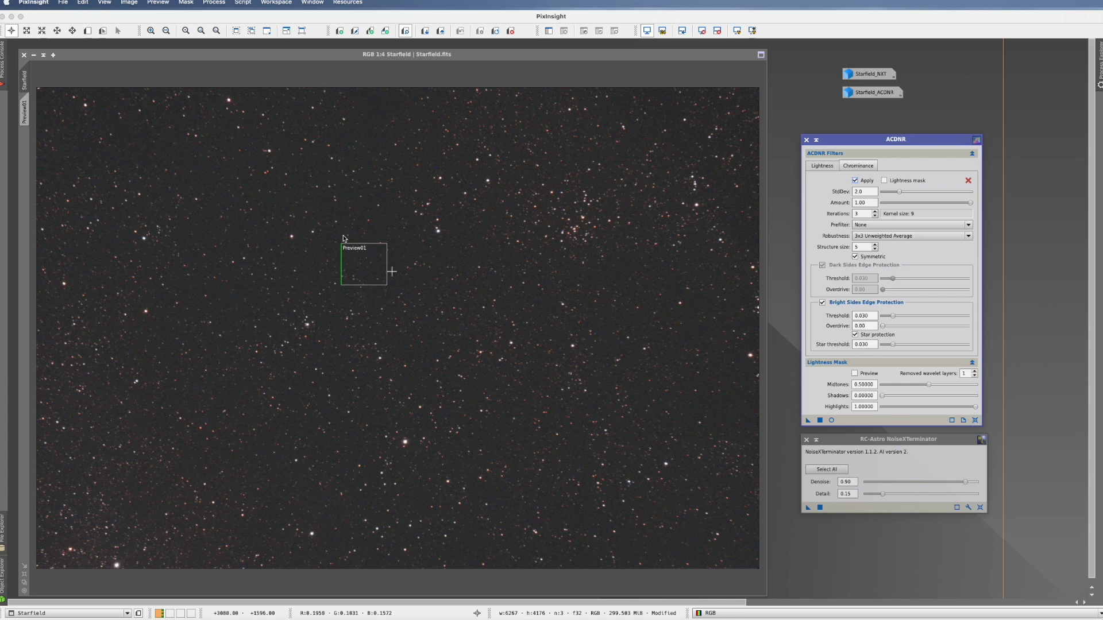
click(24, 113)
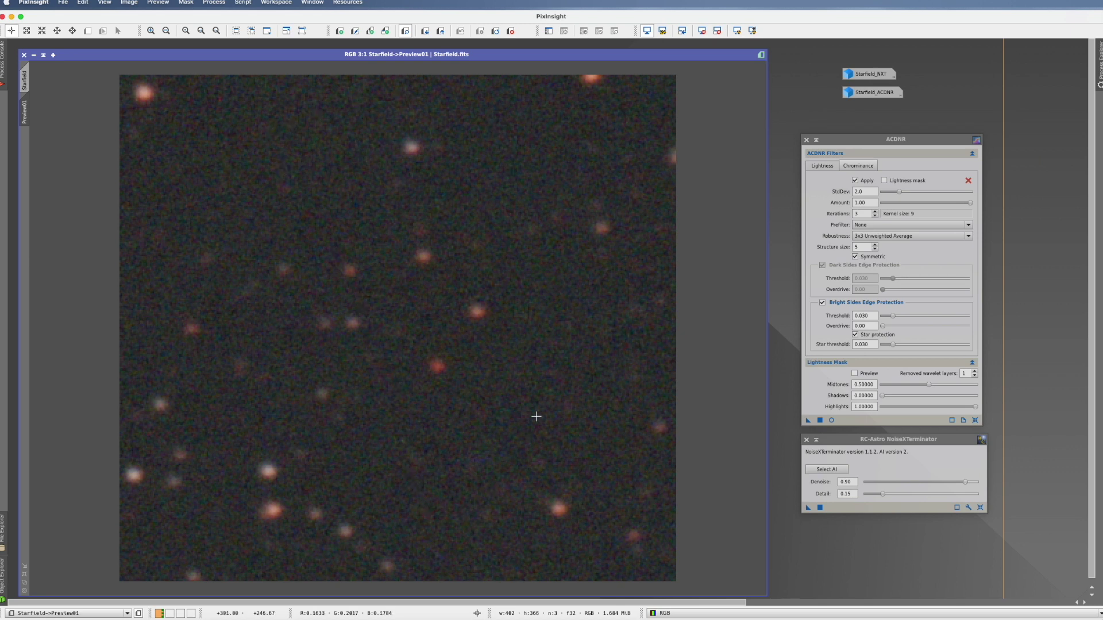
click(25, 78)
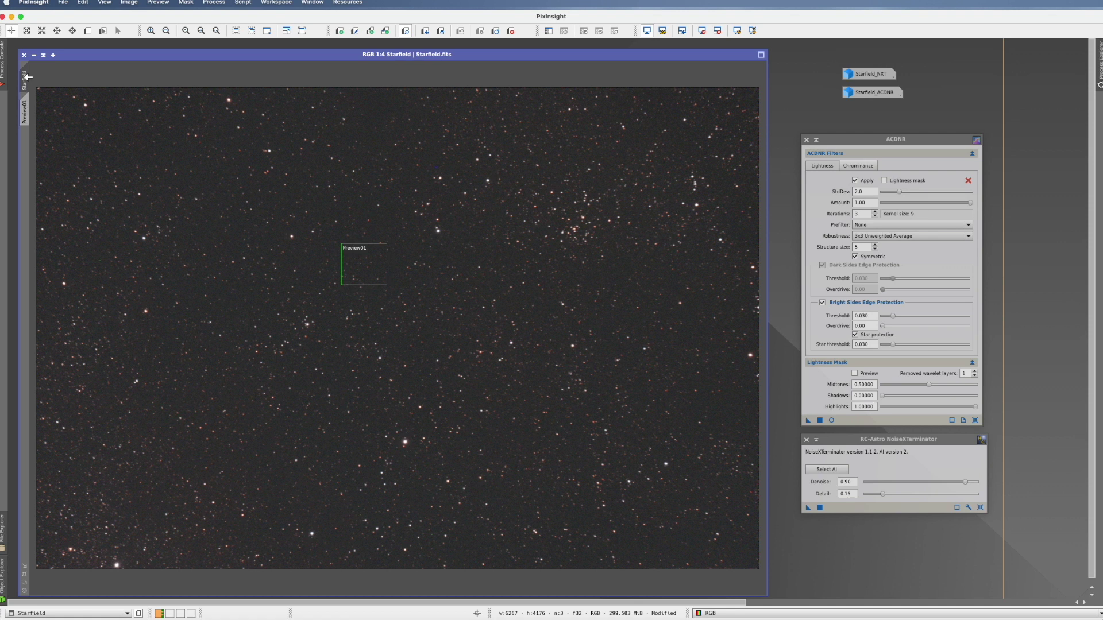
double_click(883, 77)
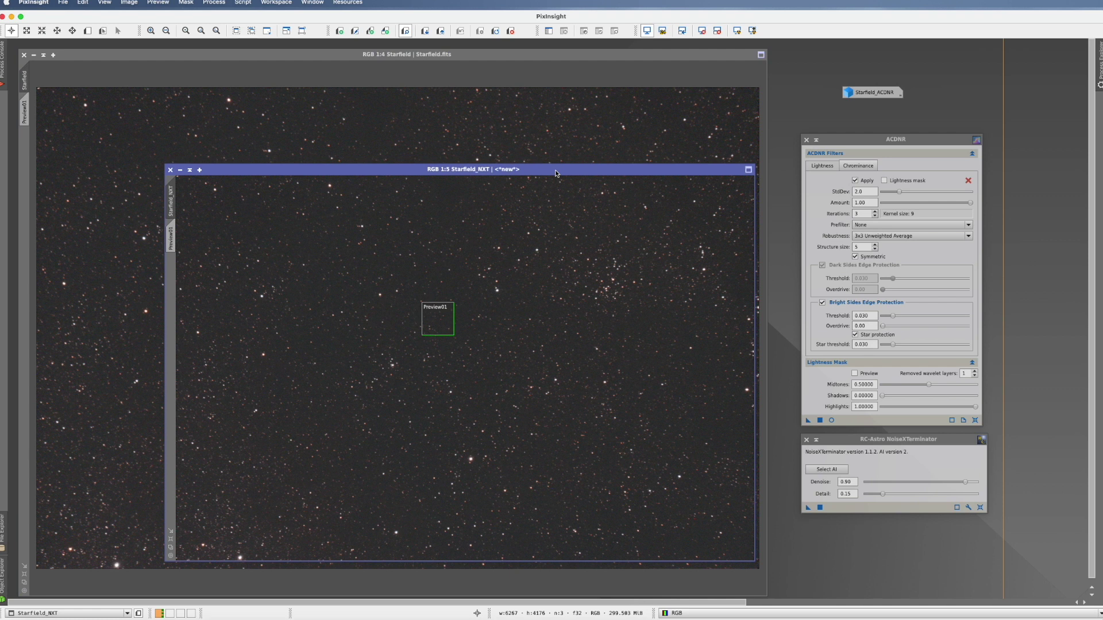
Step: Move the Starfield_NXT image window toward the top-left of the workspace
drag(555, 173, 408, 55)
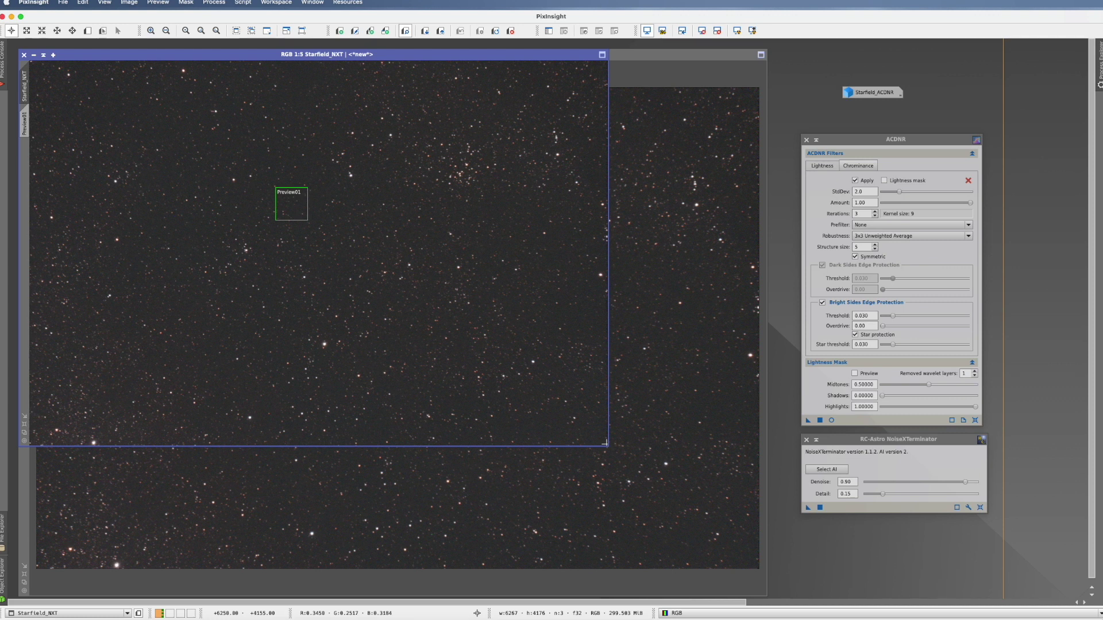
scroll(620, 429, up, 1)
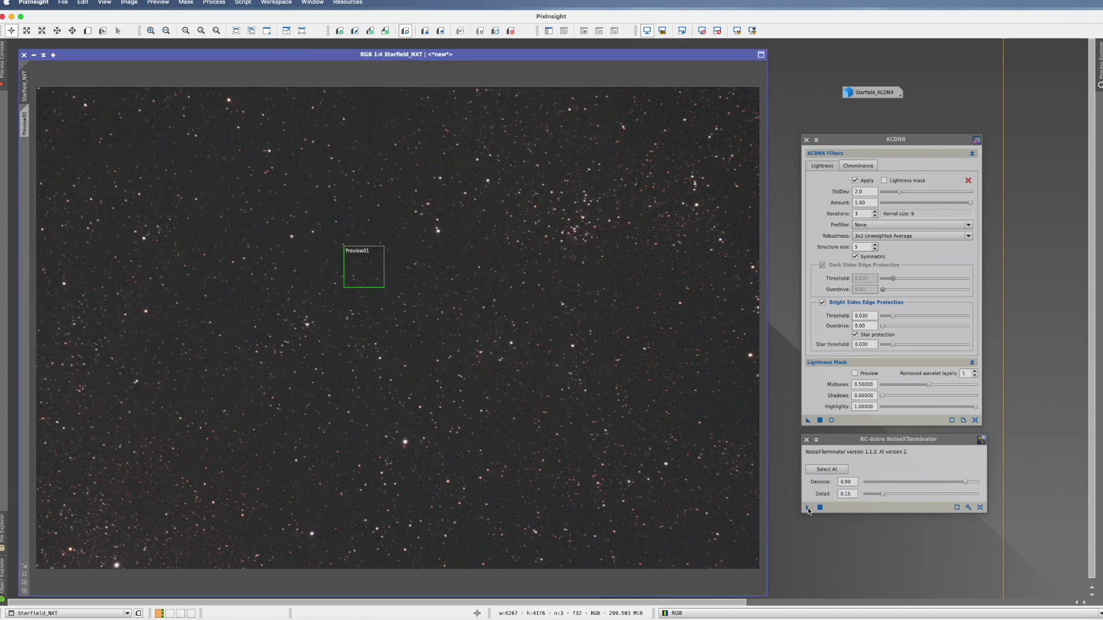
drag(808, 508, 557, 334)
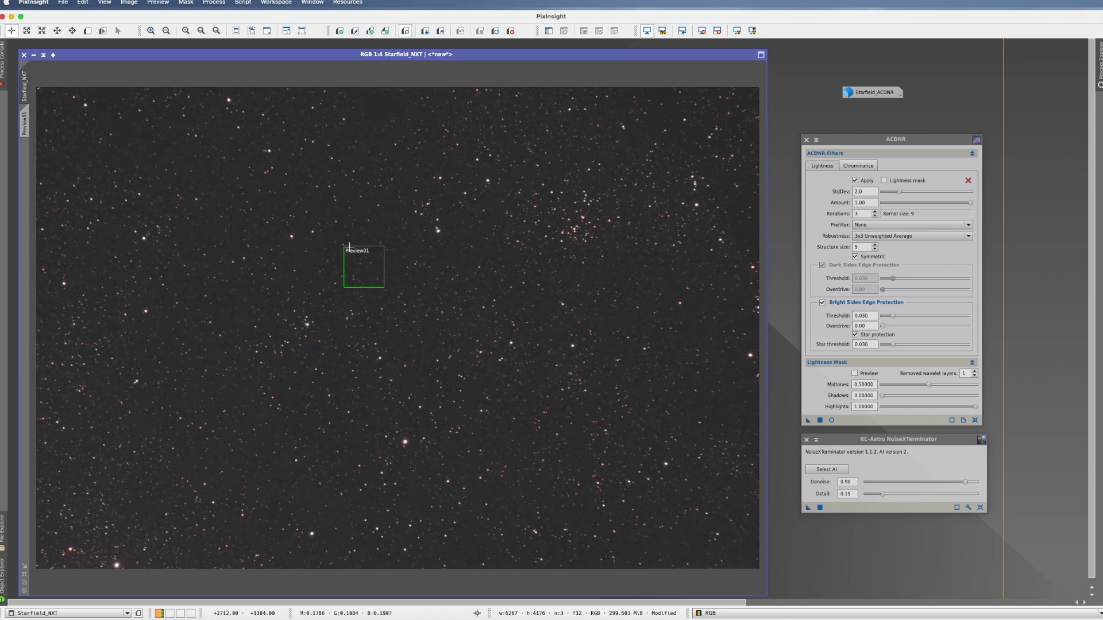
Step: Enlarge the Starfield_NXT Preview01 close-up and lay it over the original Starfield's Preview01
click(24, 123)
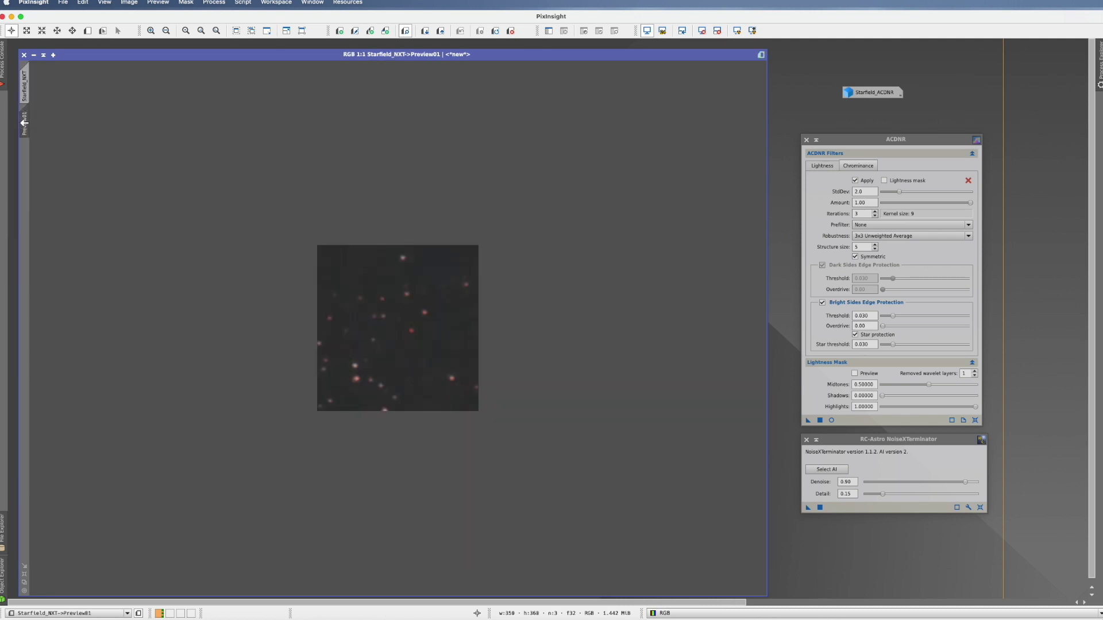
key(ctrl+shift+z)
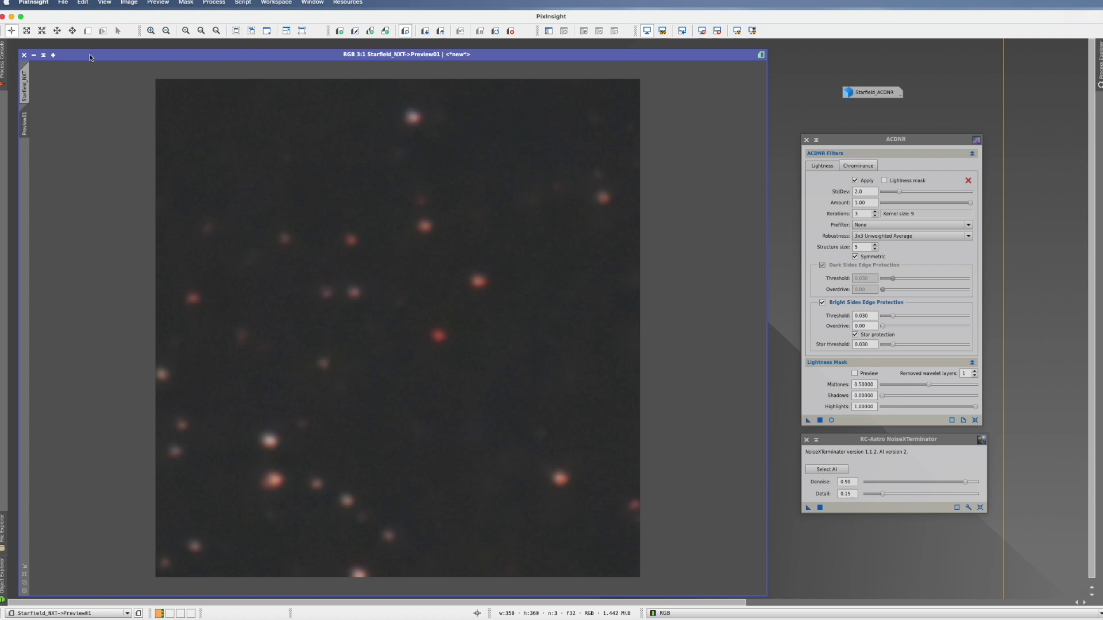
drag(91, 55, 379, 65)
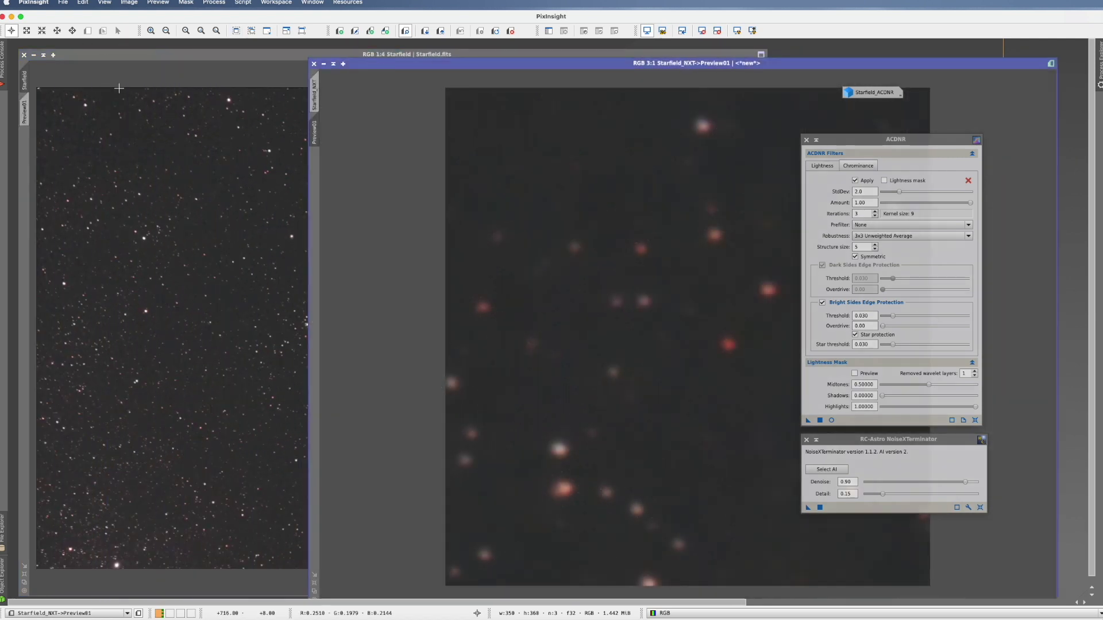
click(27, 112)
drag(861, 63, 573, 64)
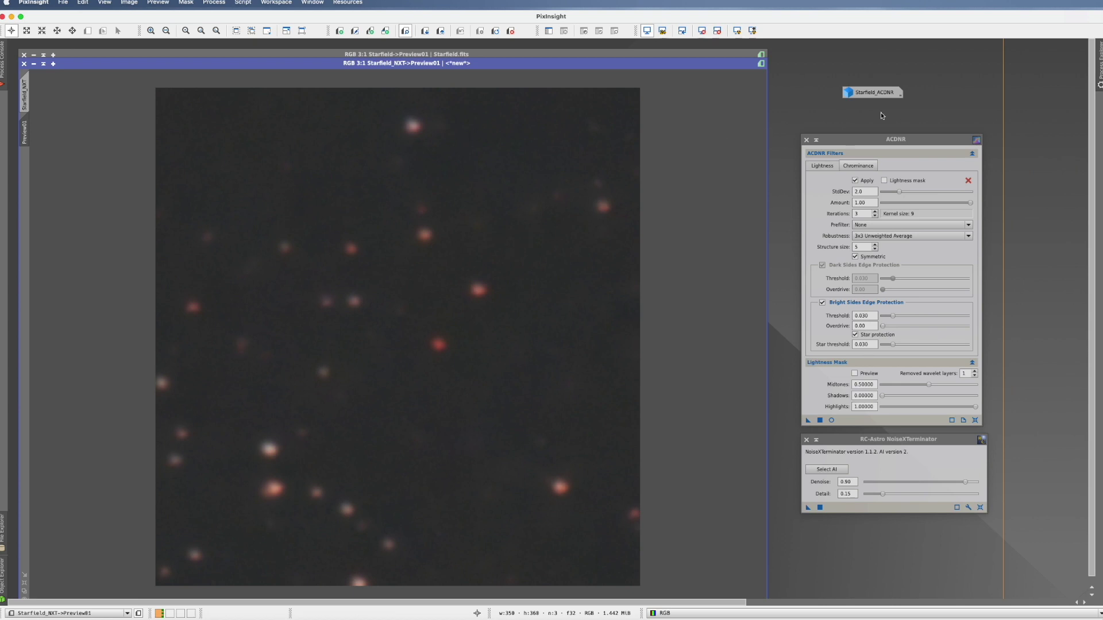
Step: Open Starfield_ACDNR, move it left, and enable the lightness mask in ACDNR's Lightness settings
double_click(881, 94)
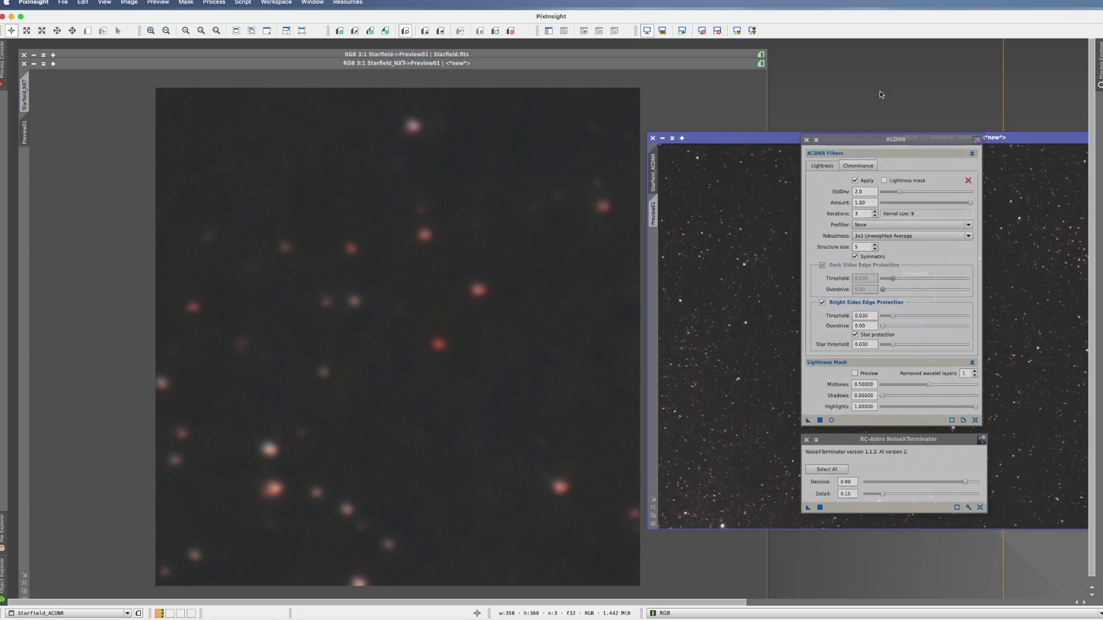
drag(777, 137, 218, 140)
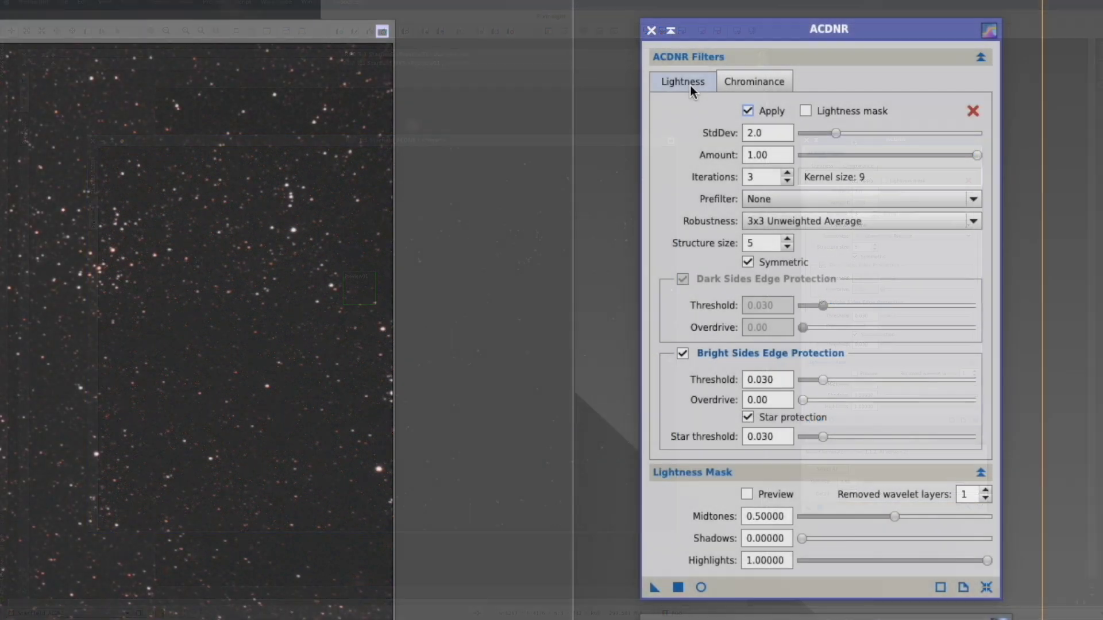
click(687, 85)
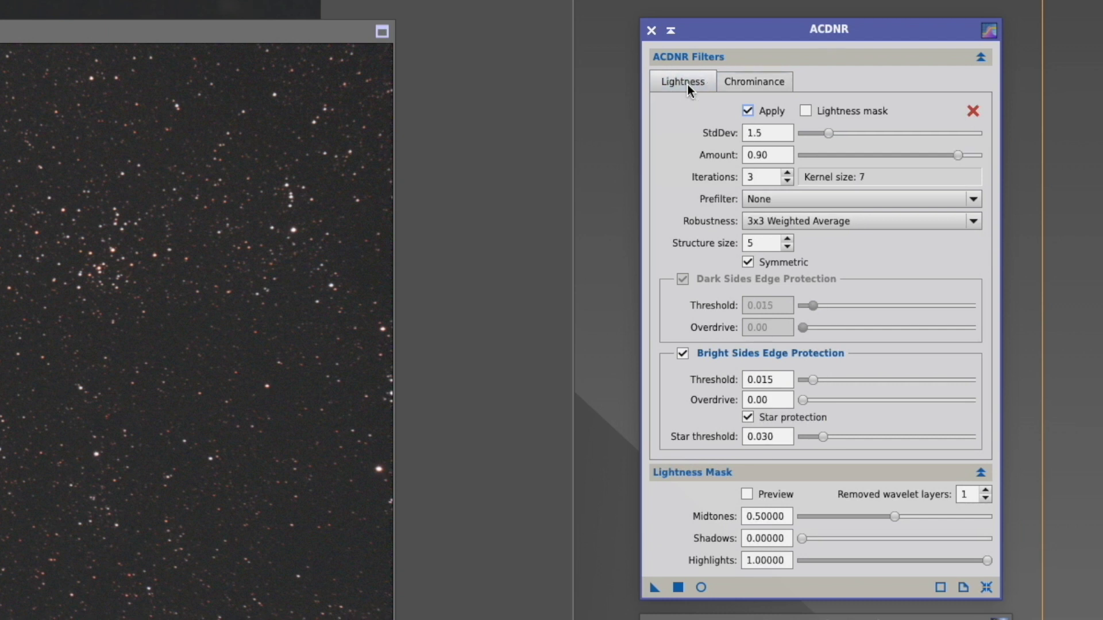
click(747, 80)
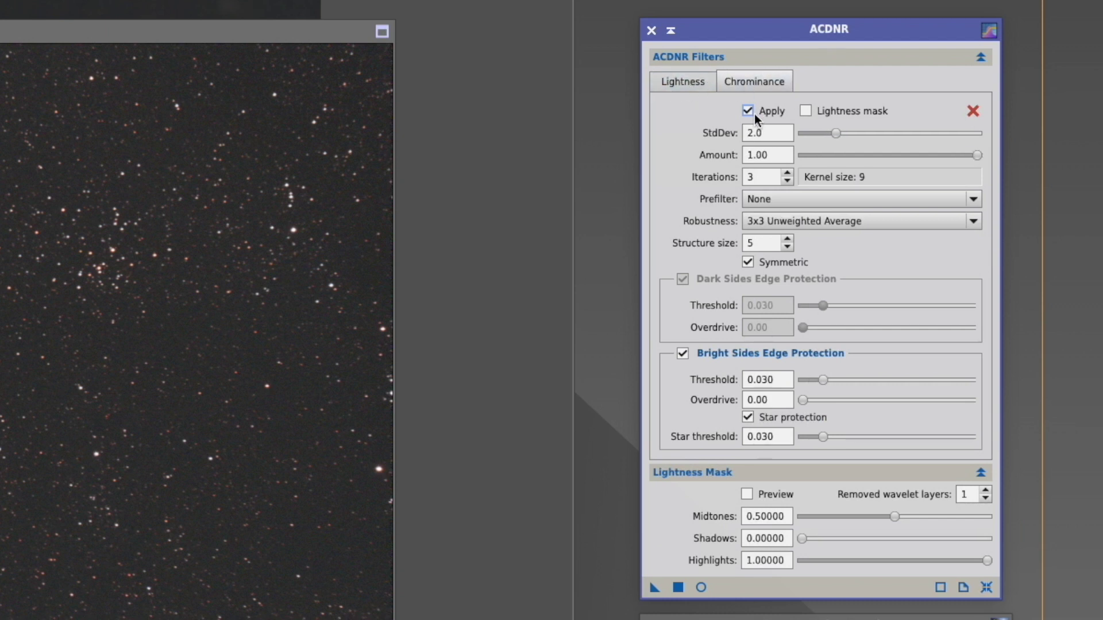
click(682, 78)
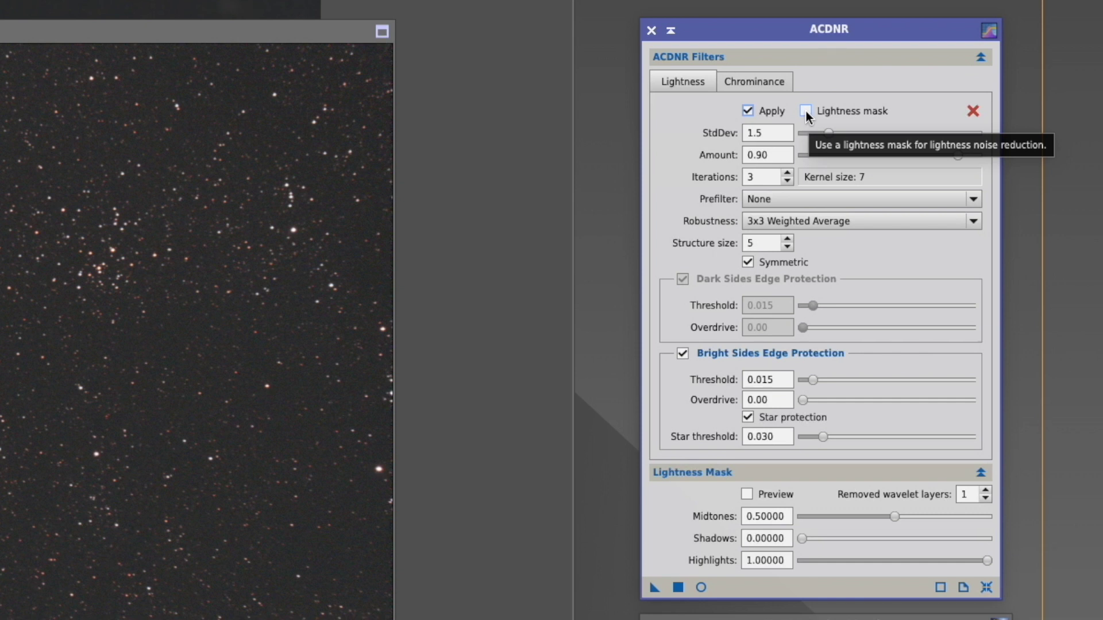
click(806, 111)
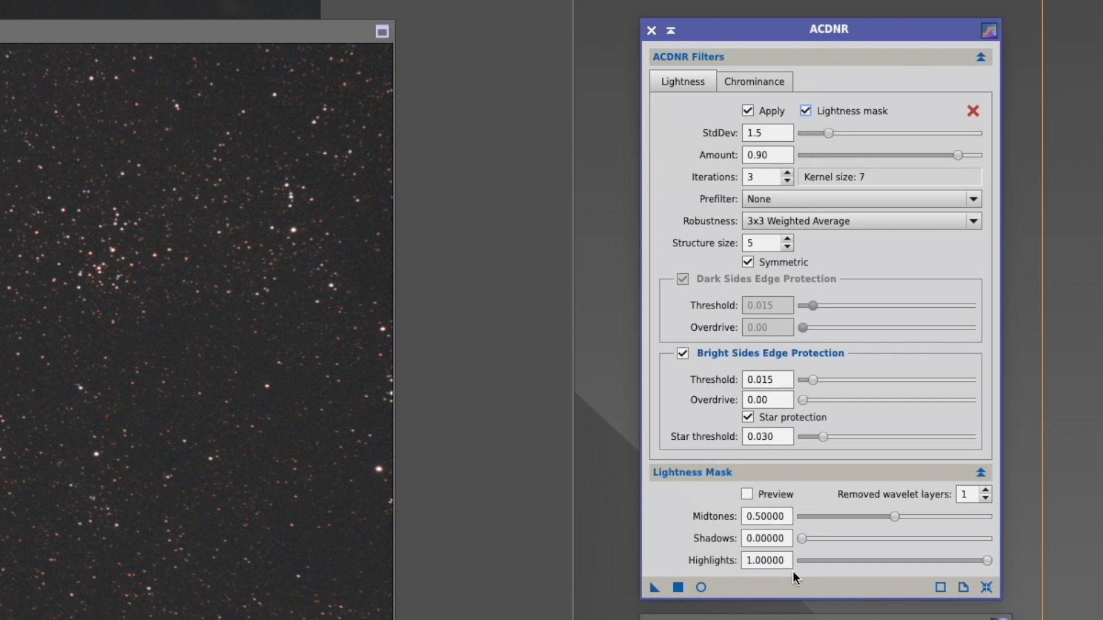
Step: Preview the lightness mask in real time and set Midtones 0.52 and Shadows 0.04
click(747, 494)
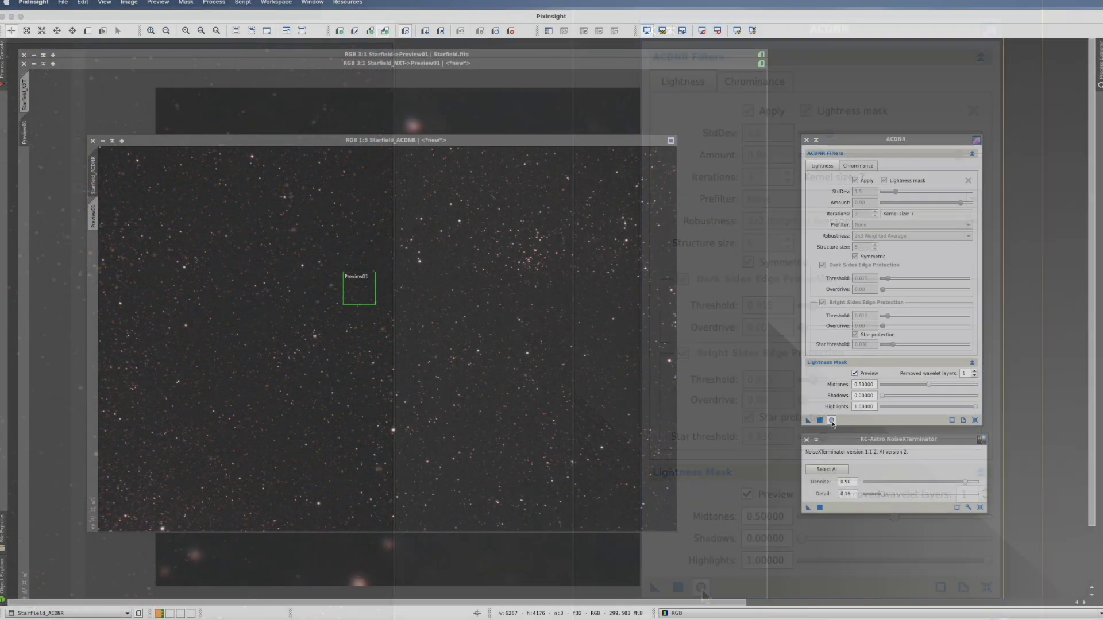
click(701, 587)
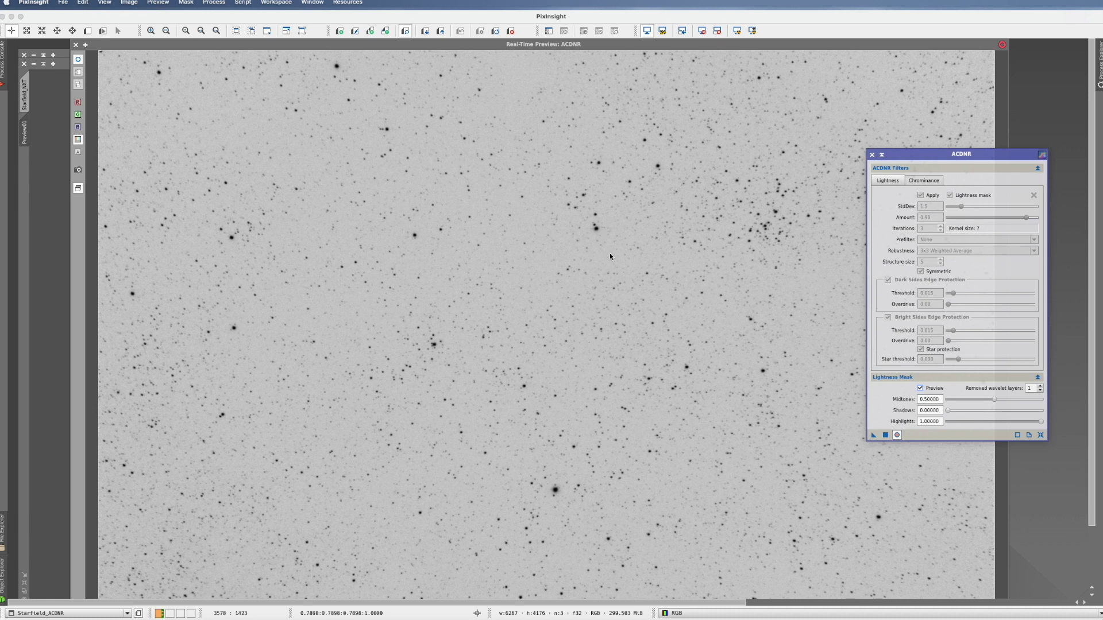
click(930, 399)
mouse_move(992, 399)
mouse_down()
mouse_move(978, 399)
mouse_move(996, 396)
mouse_up()
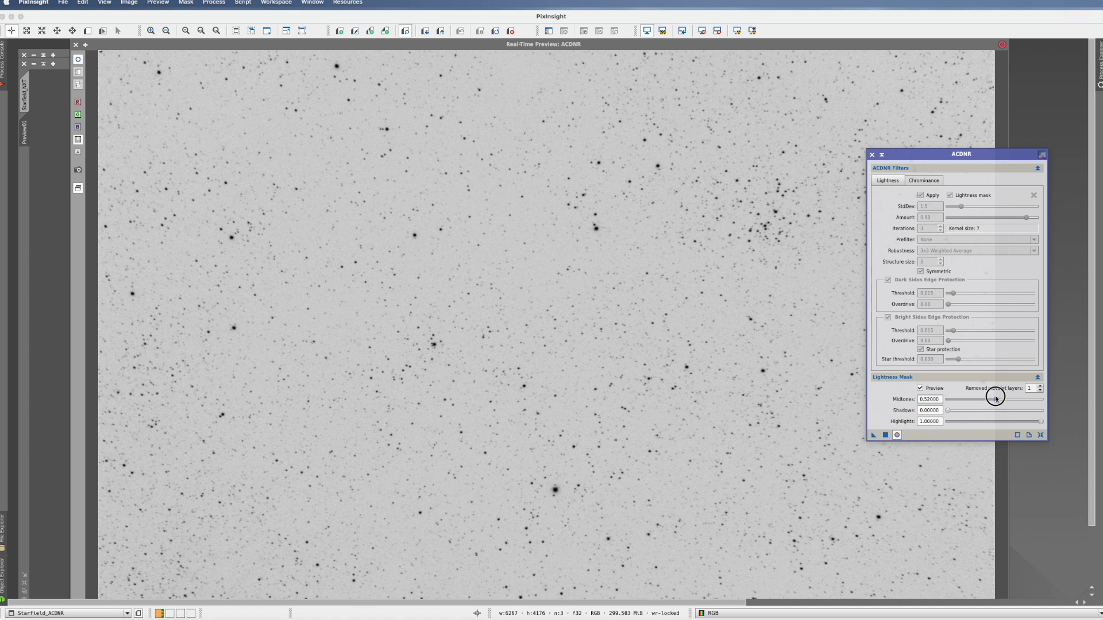
click(946, 411)
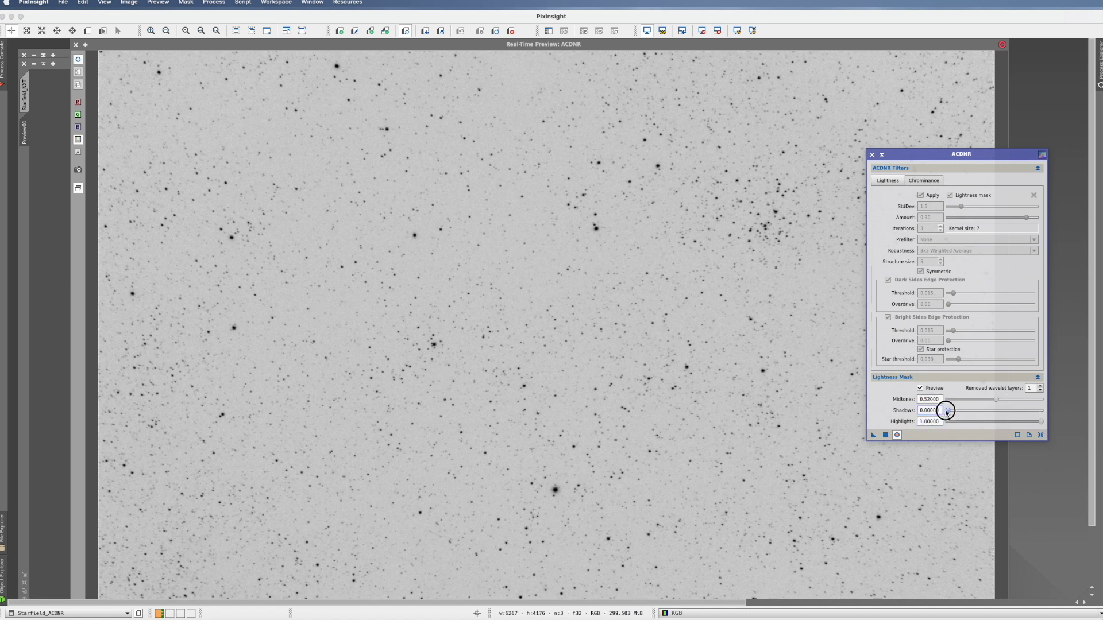
drag(947, 412, 951, 412)
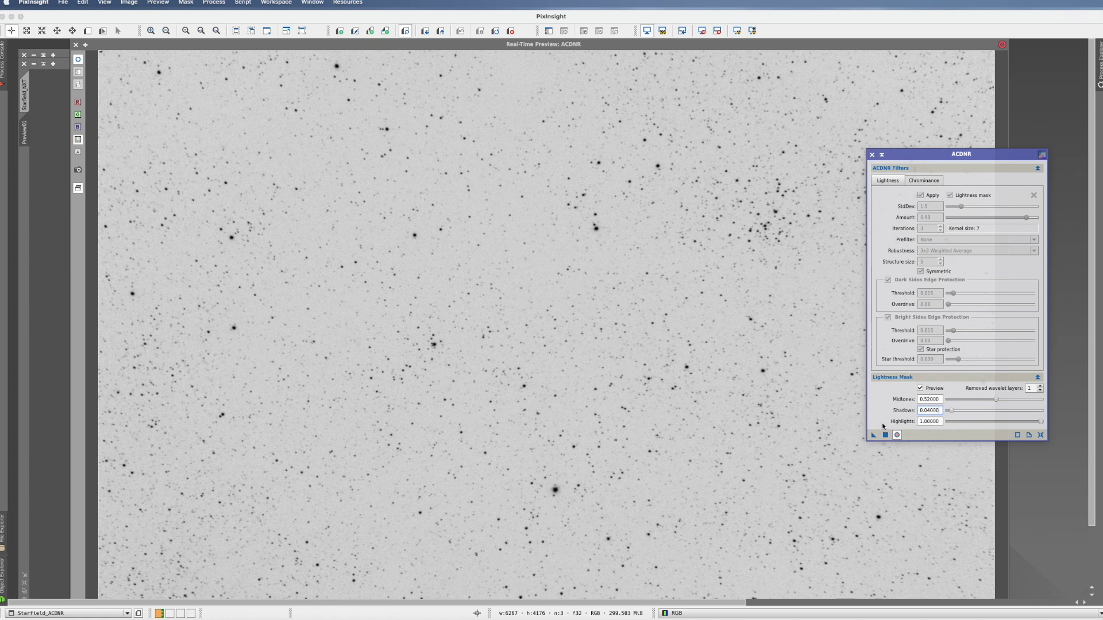
Step: Turn off the mask preview and enable the lightness mask for the Chrominance filter too
click(898, 435)
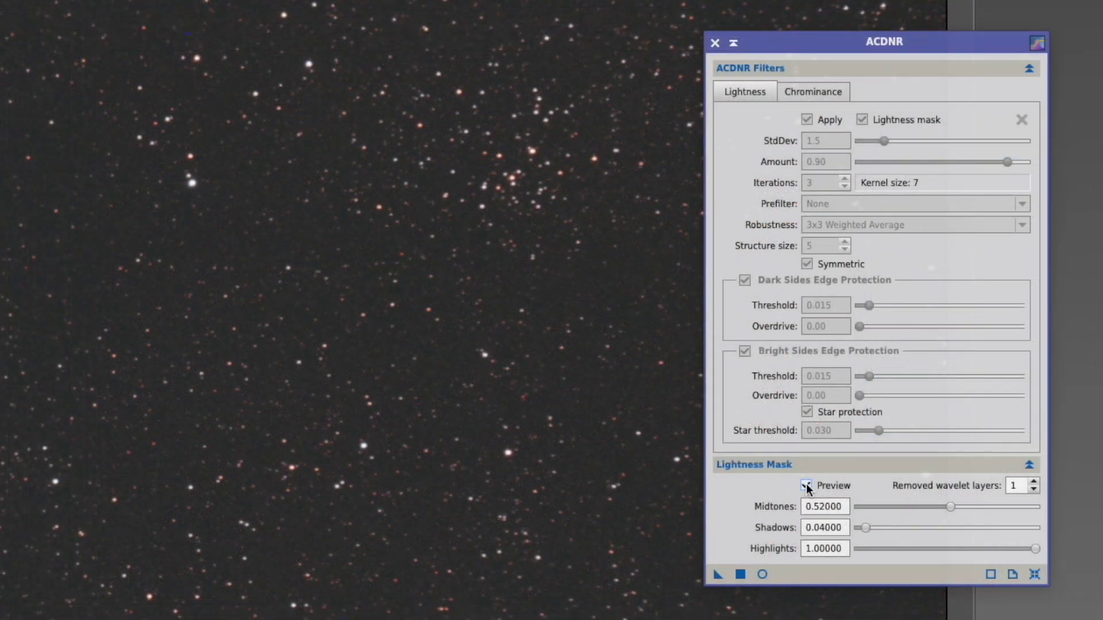
click(921, 388)
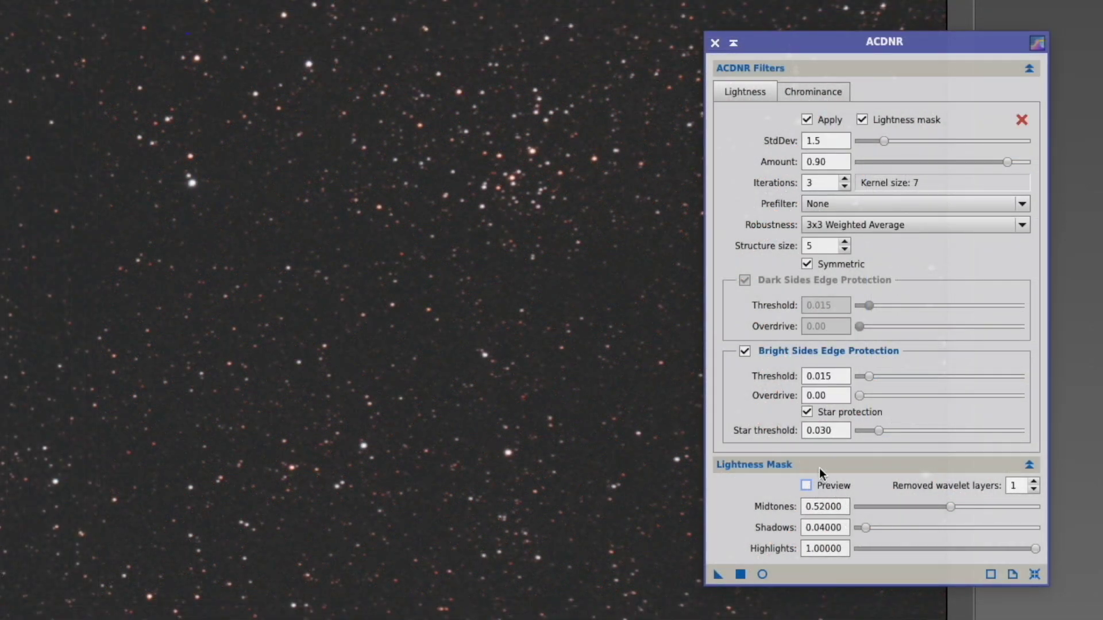
click(823, 92)
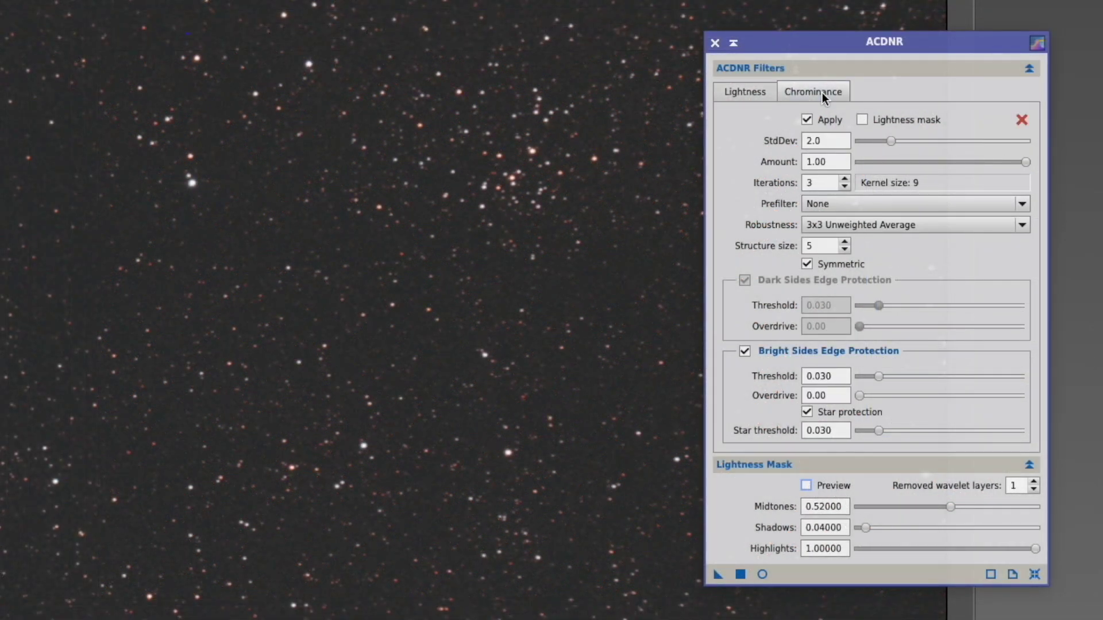
click(863, 121)
click(756, 92)
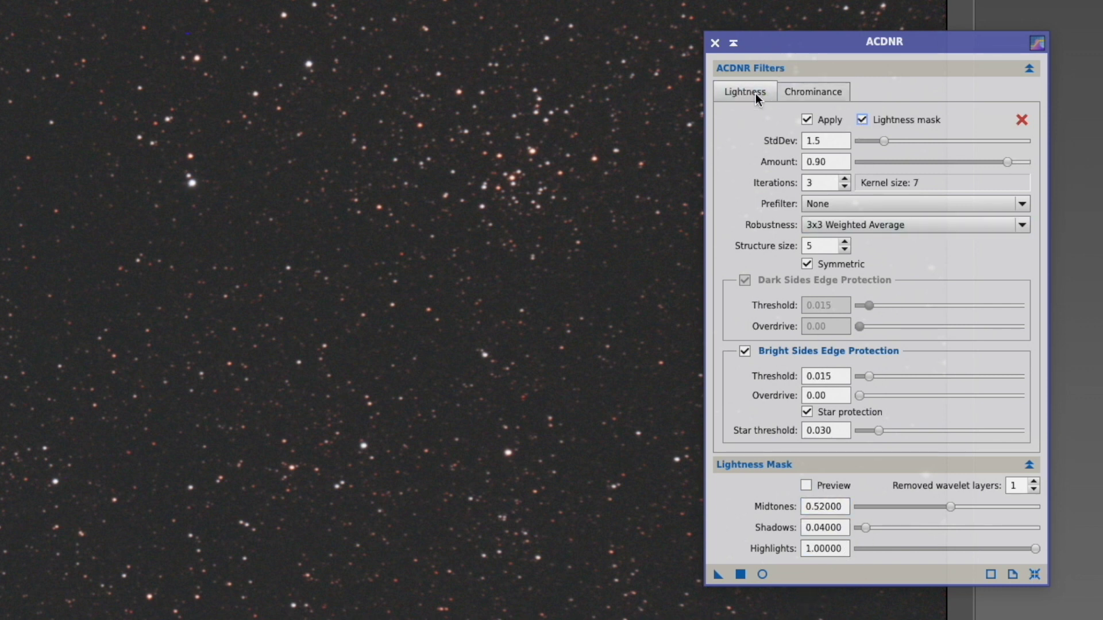
click(817, 91)
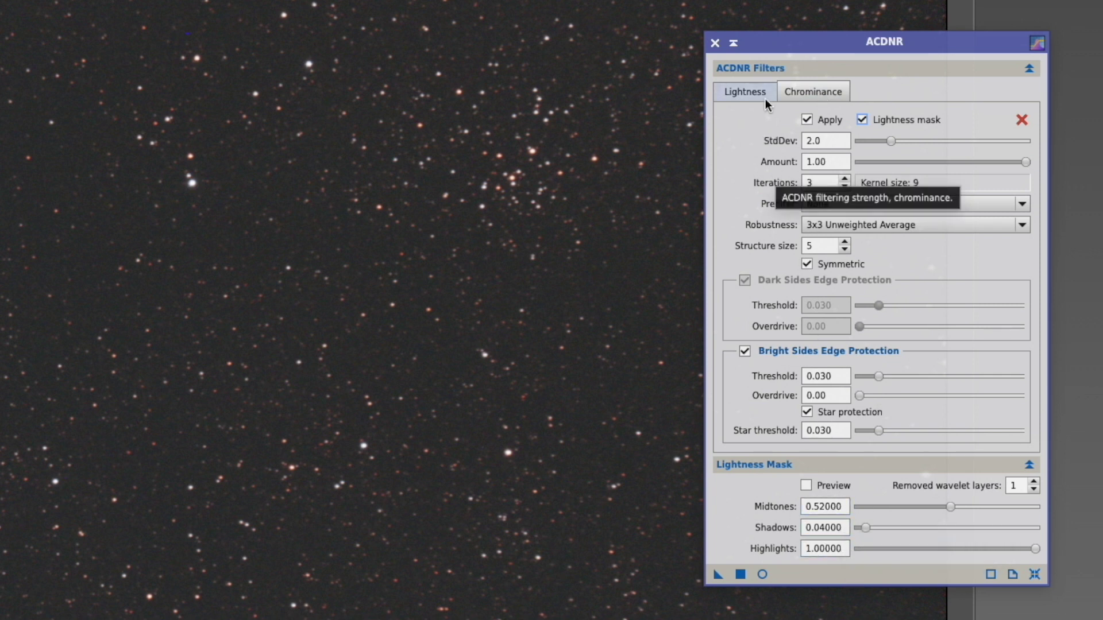
click(743, 88)
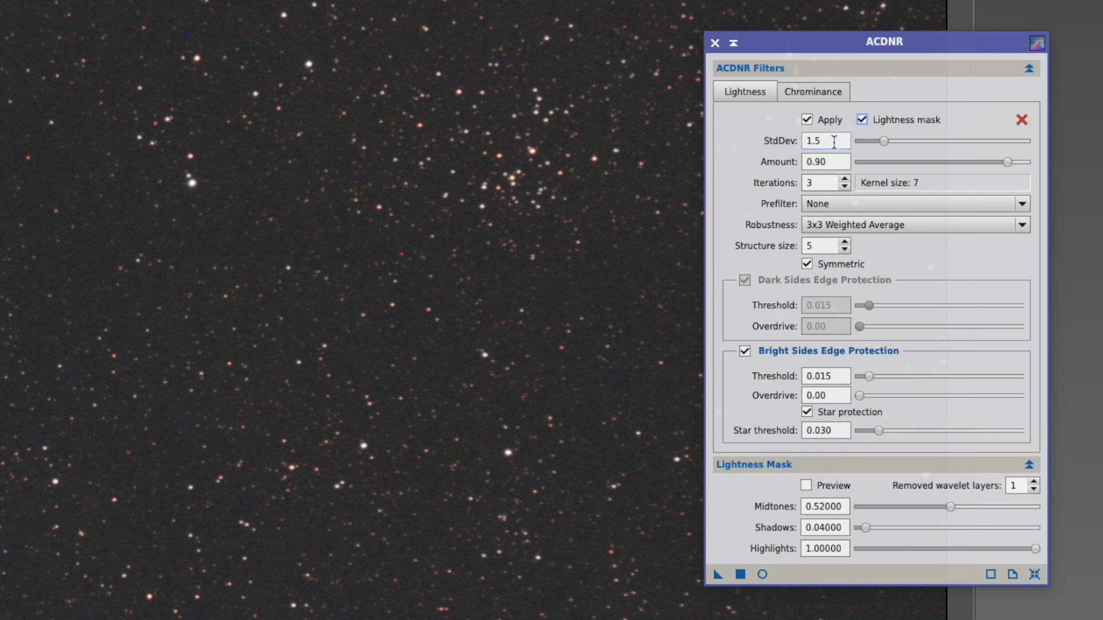
Step: Set the Lightness filter to StdDev 2.5, Amount 0.90 and 4 iterations
drag(889, 140, 904, 143)
double_click(801, 140)
click(776, 143)
key(Tab)
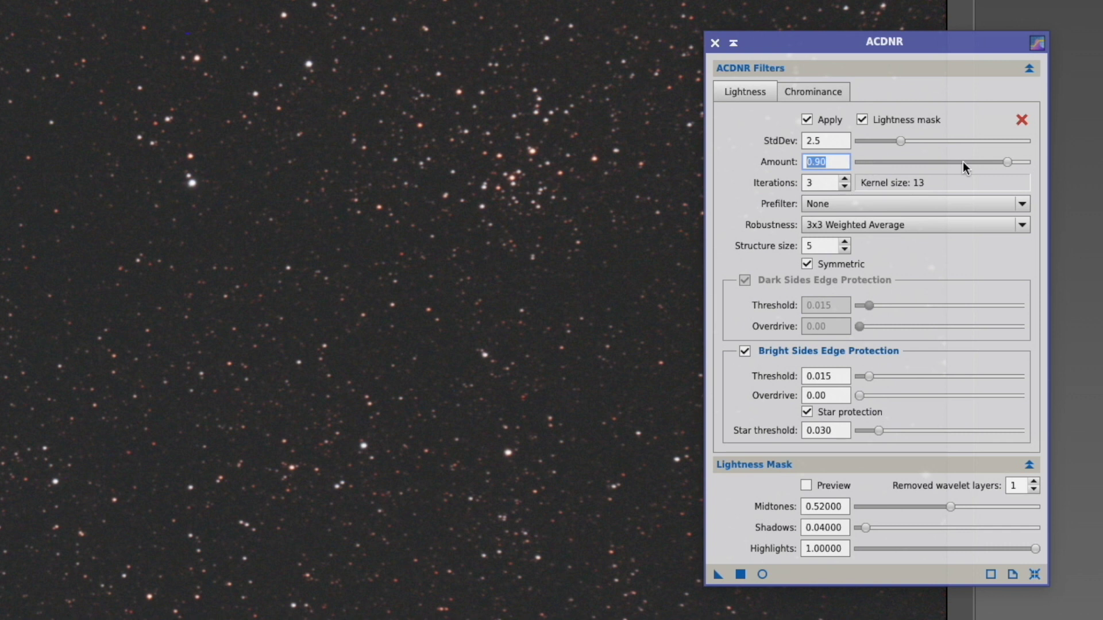
drag(1008, 162, 1054, 157)
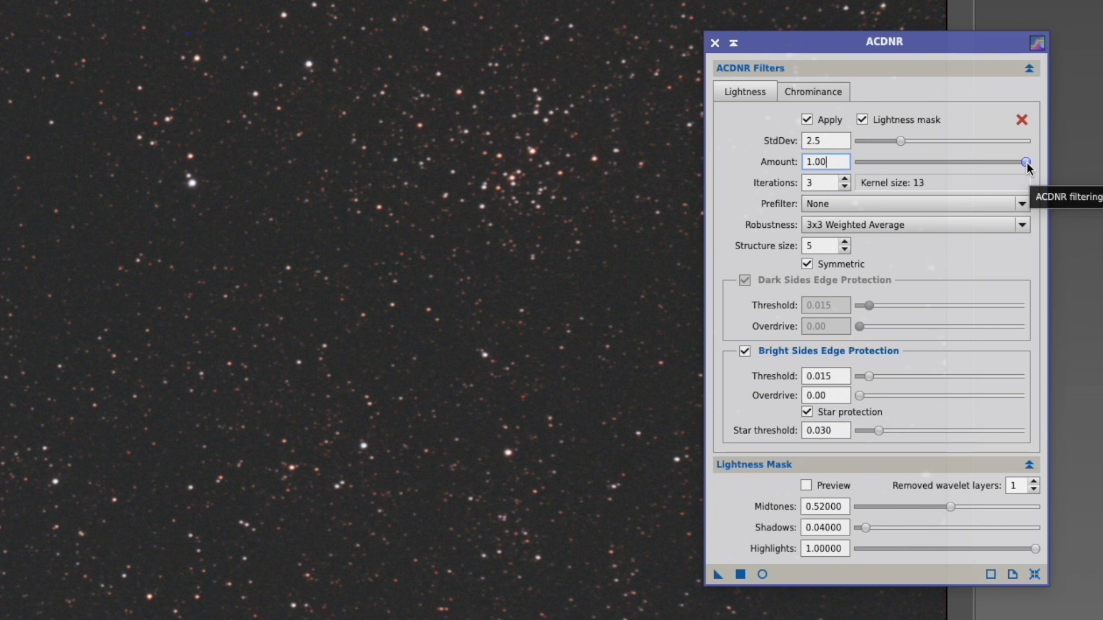
drag(1027, 163, 1011, 163)
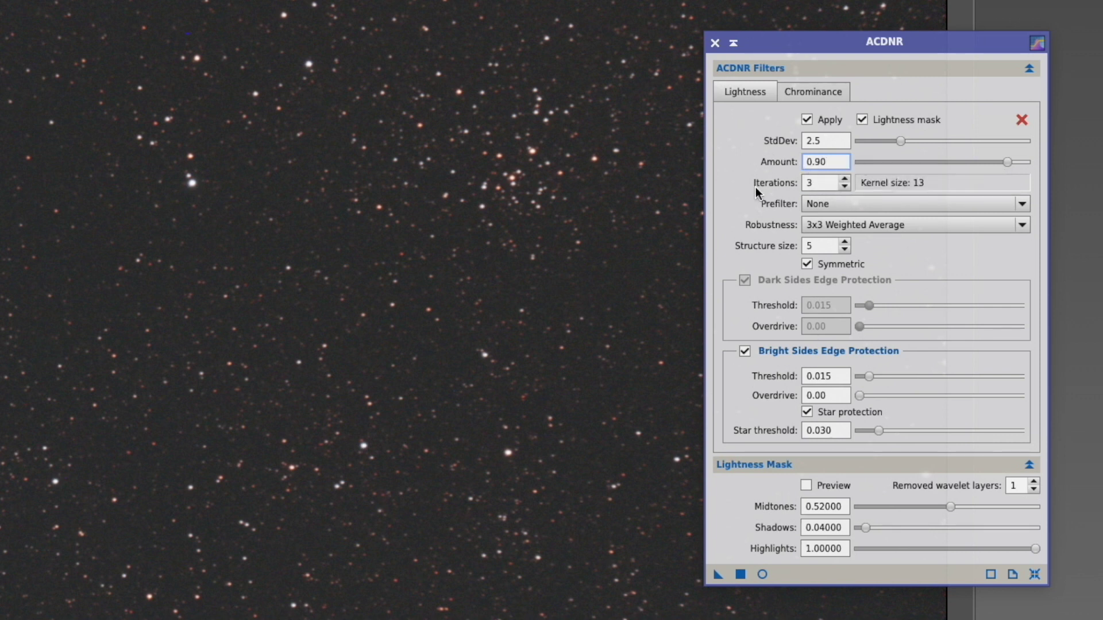
click(846, 178)
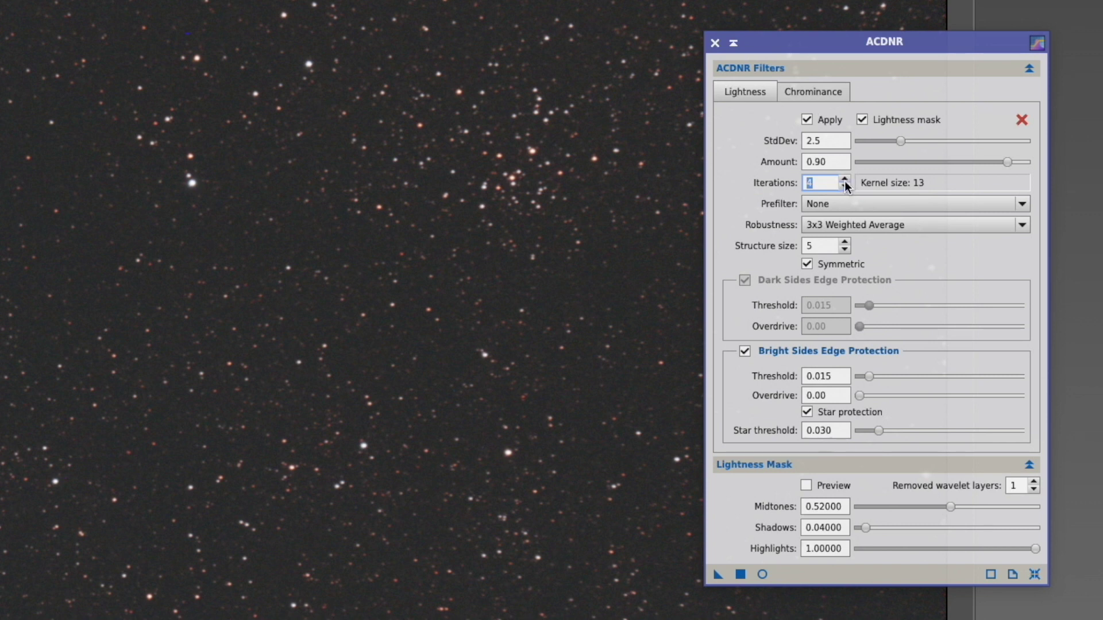
click(808, 93)
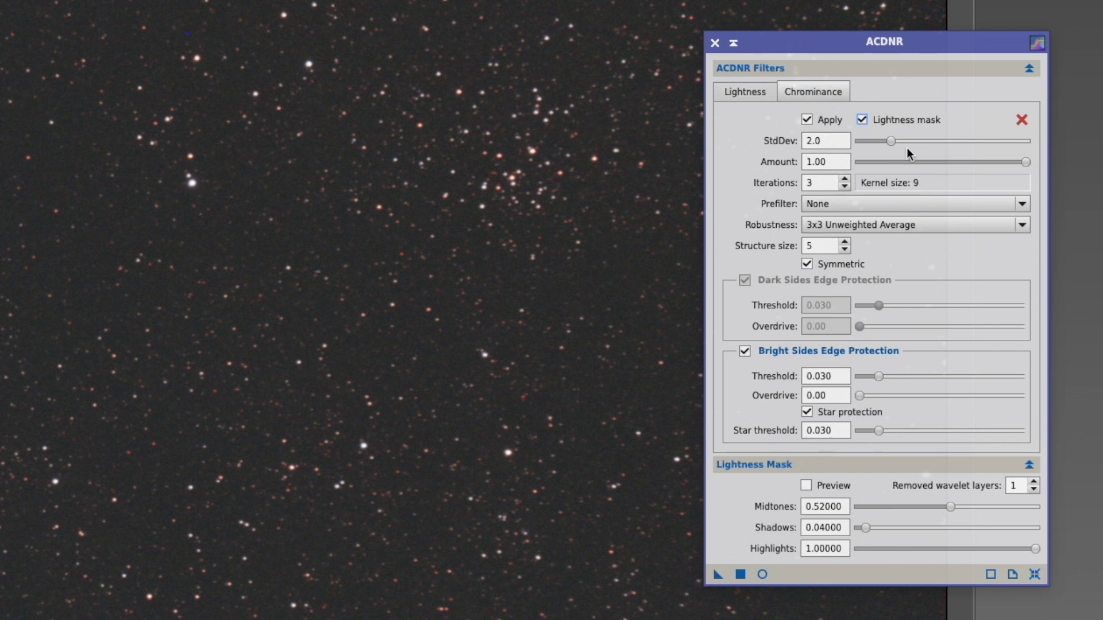
Step: Set the Chrominance filter to StdDev 2.4 and Amount 0.90, and raise its iterations
drag(893, 145, 902, 145)
drag(1027, 167, 1011, 168)
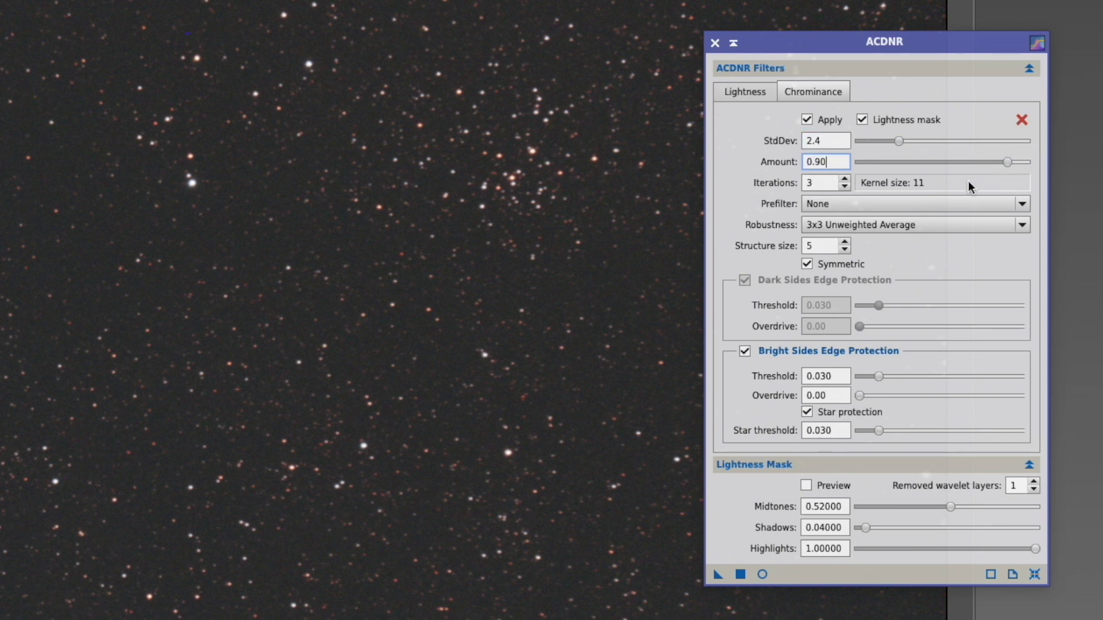
click(844, 179)
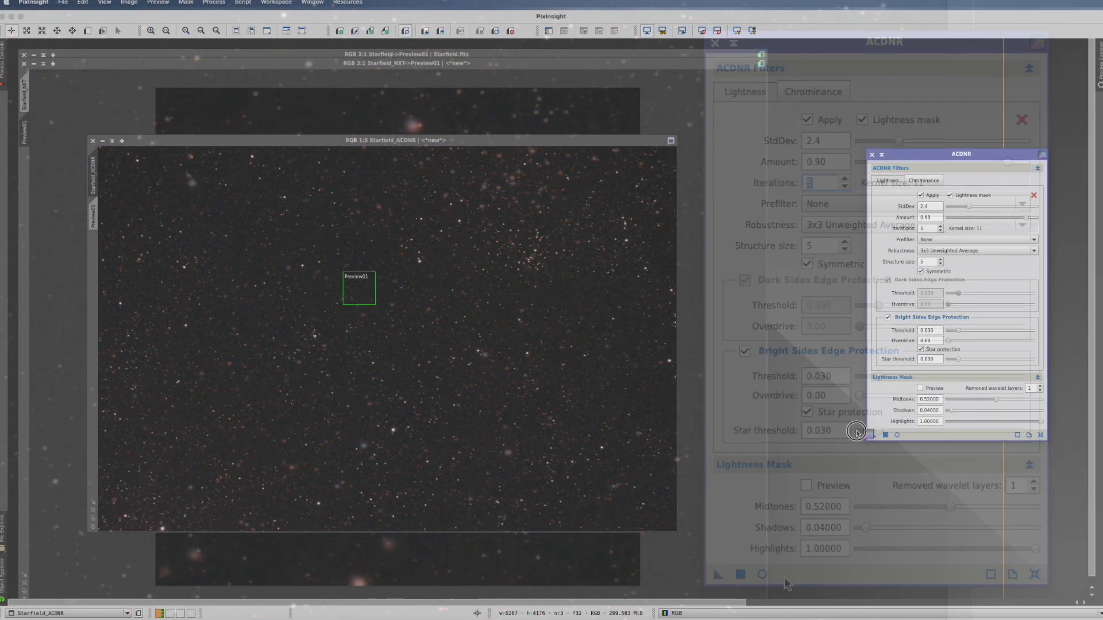
Step: Apply ACDNR to Starfield_ACDNR, zoom its Preview01 to 3:1, and close the ACDNR panel
click(740, 574)
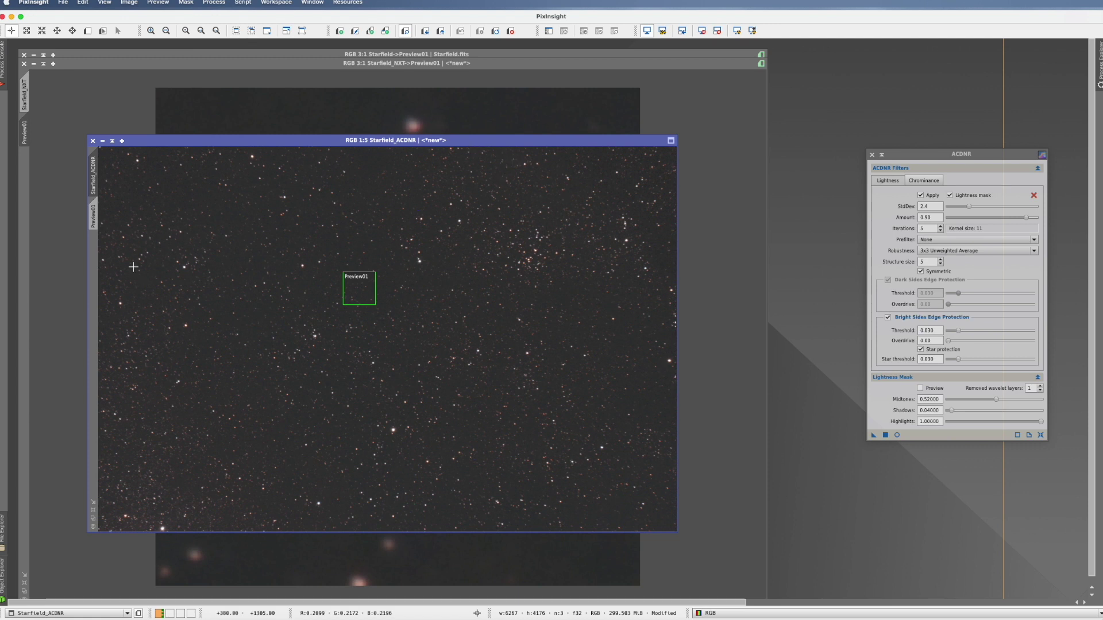
click(94, 219)
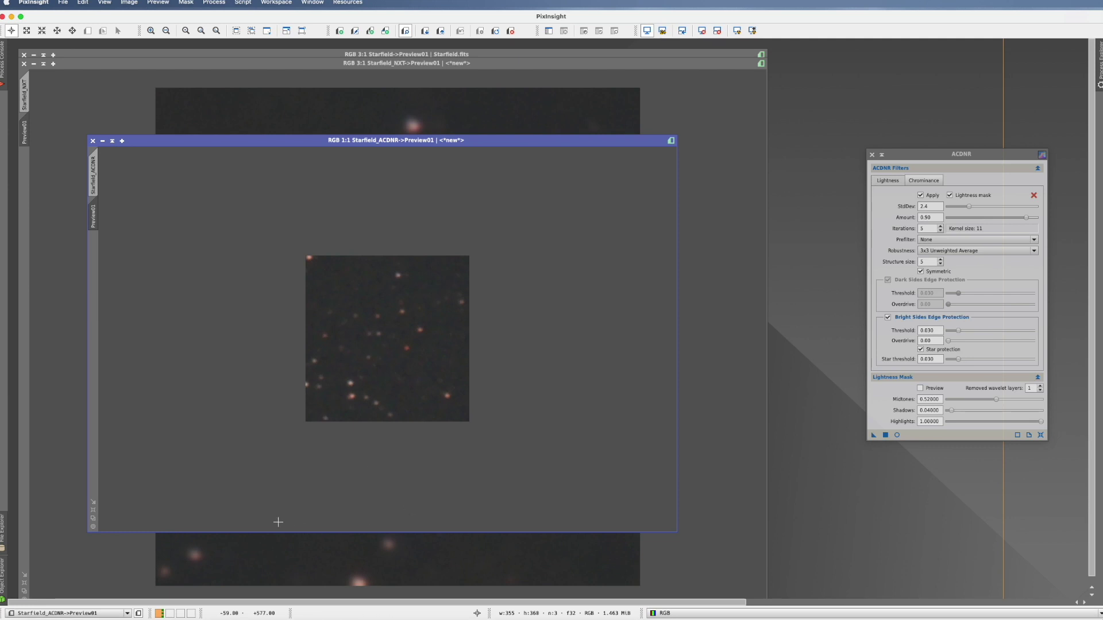
key(super+plus)
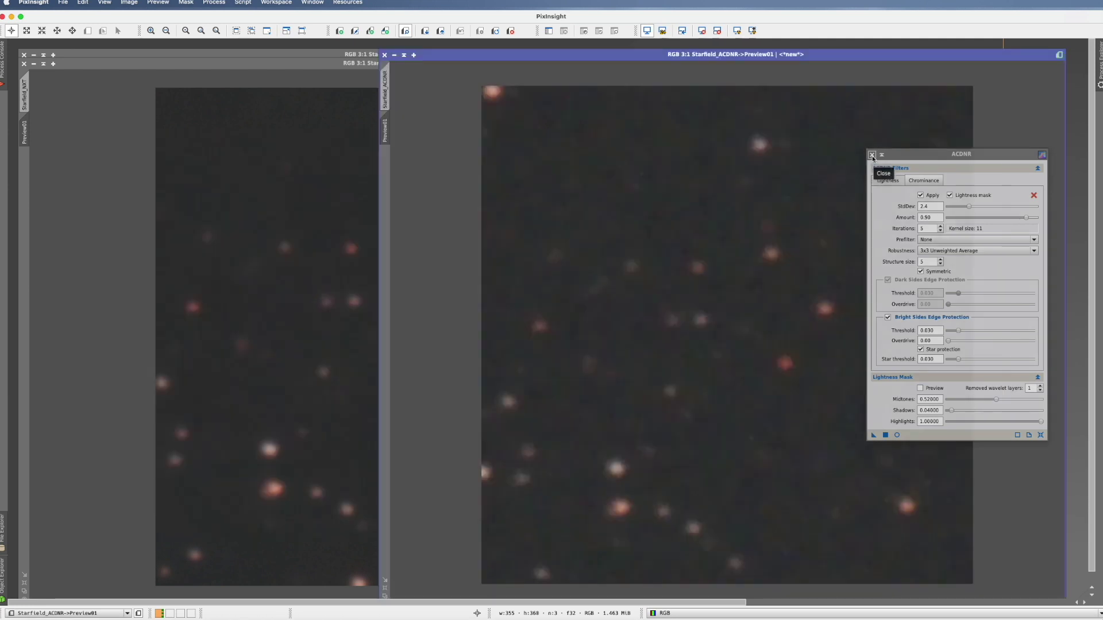
click(872, 155)
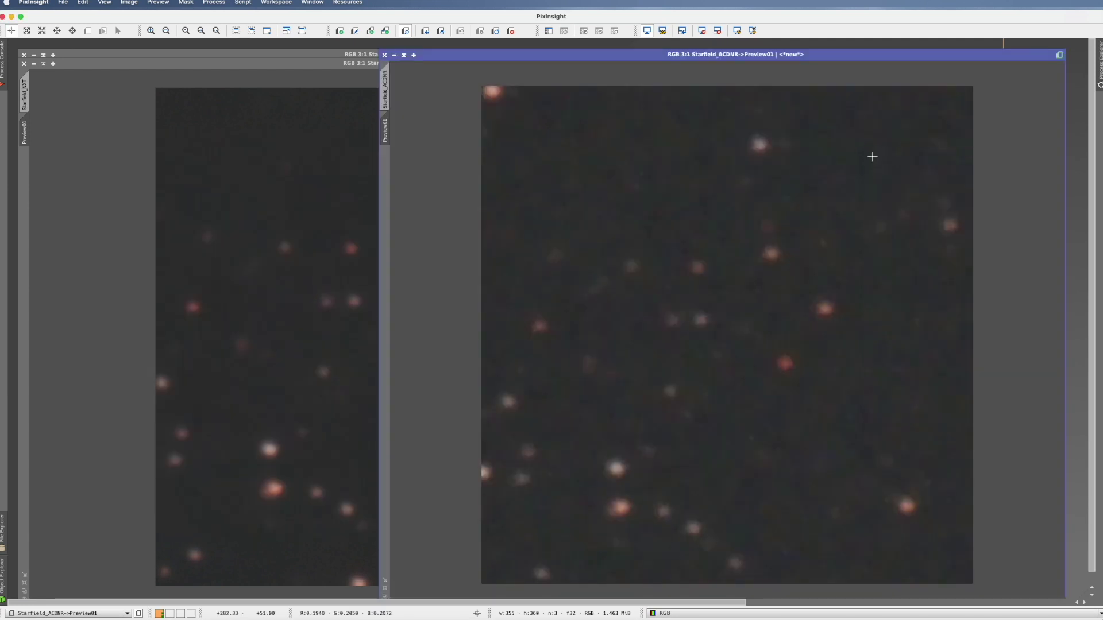
Step: Minimize the original Starfield window and place the ACDNR close-up beside the NXT view
click(155, 72)
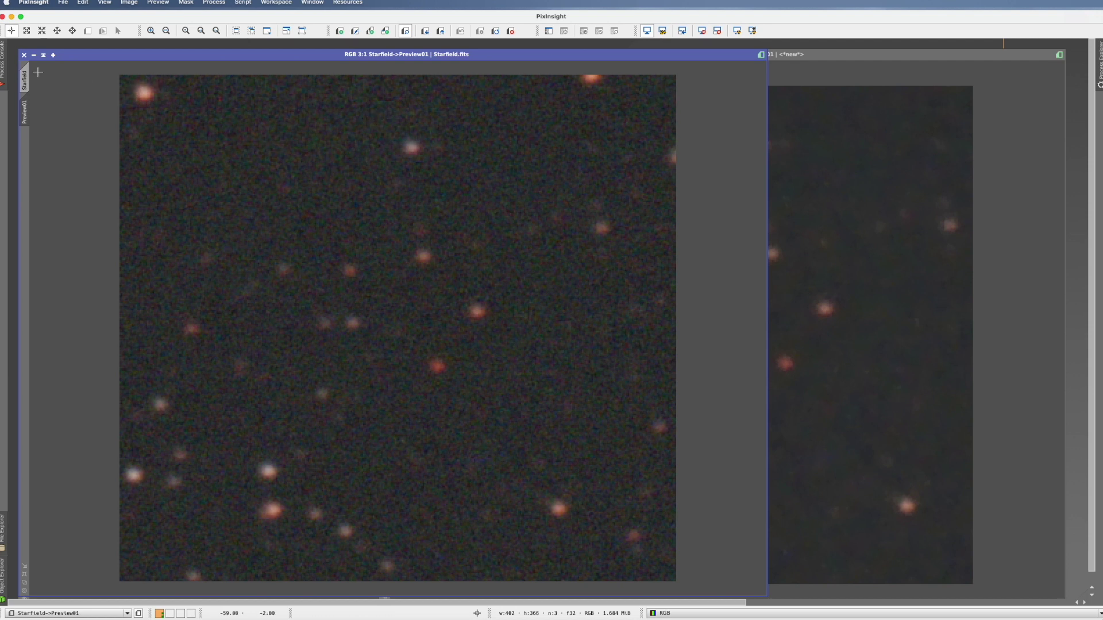
click(33, 55)
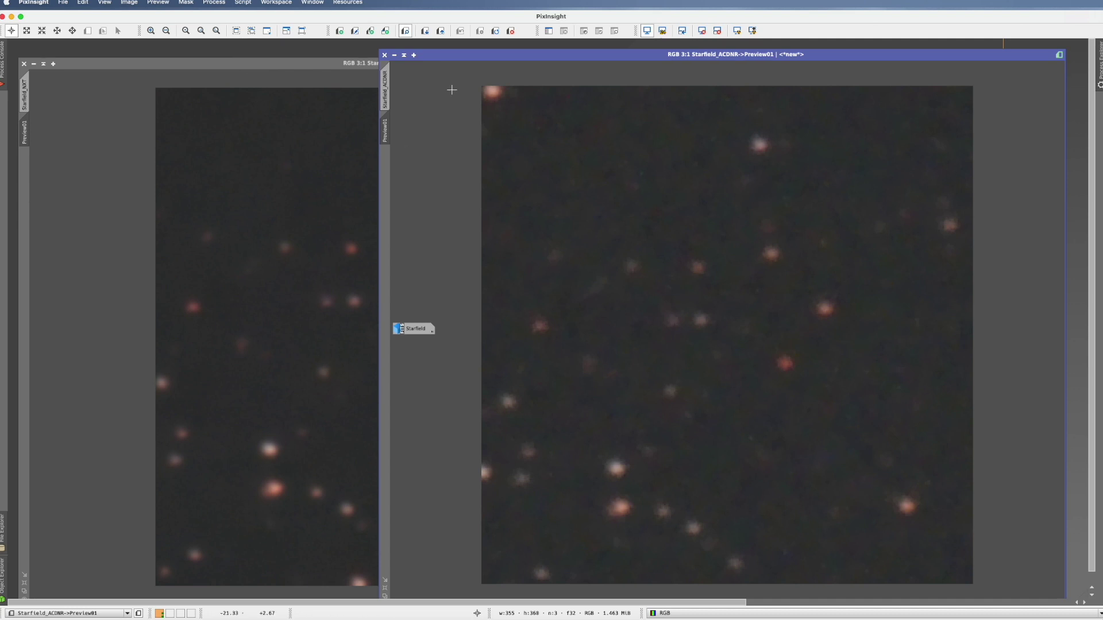
drag(452, 57, 459, 62)
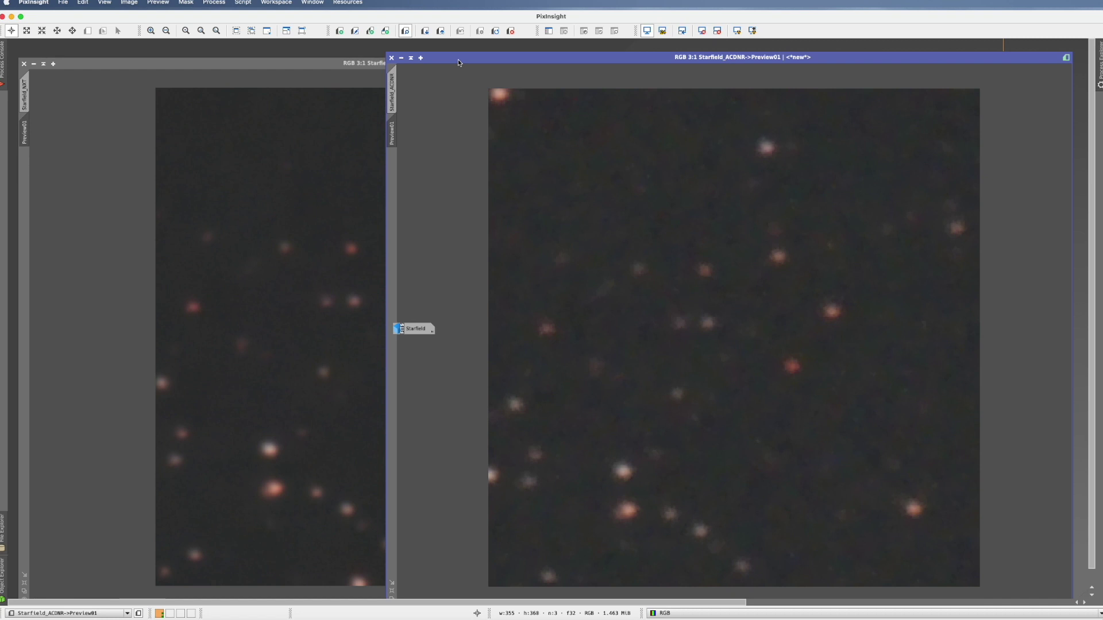
drag(458, 59, 448, 57)
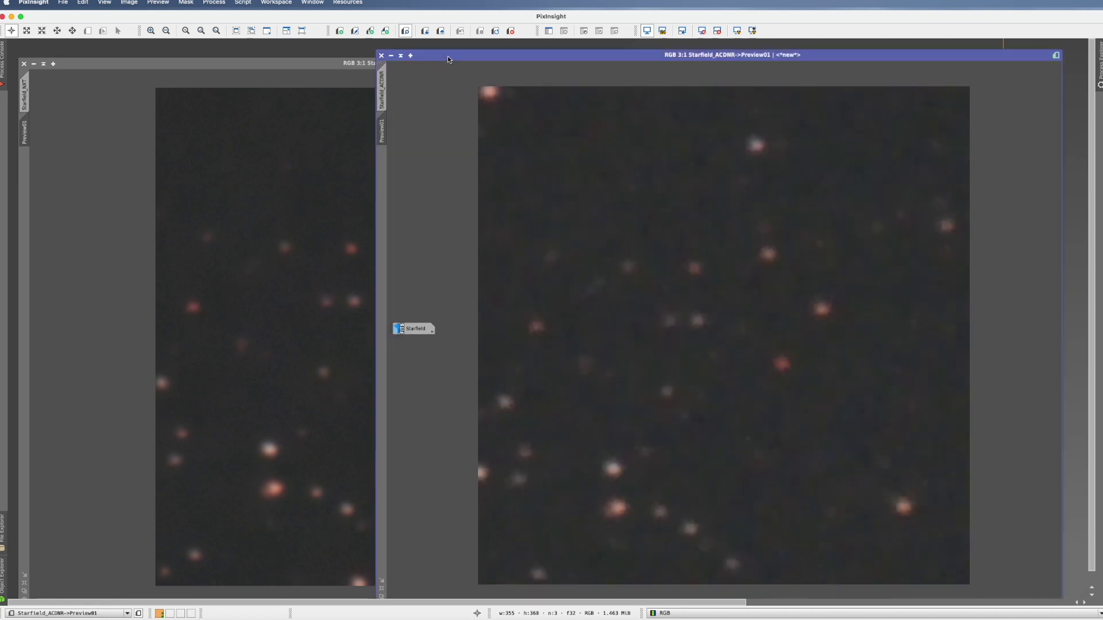